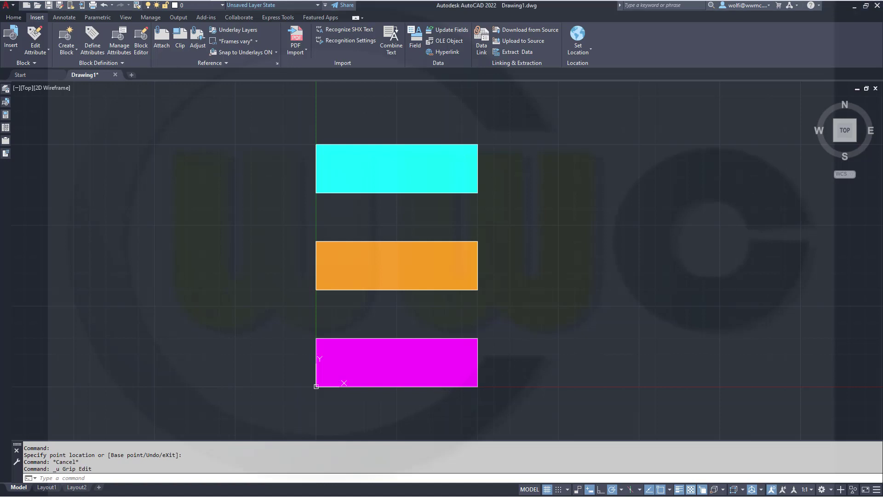
Window-select the cyan, orange and magenta rectangles, reset the magenta corner grip, then deselect them
left_click(439, 386)
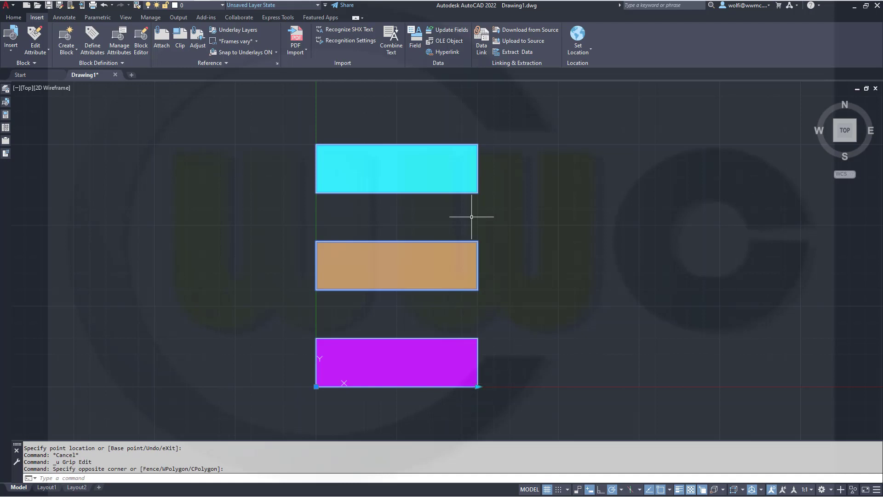
left_click(477, 386)
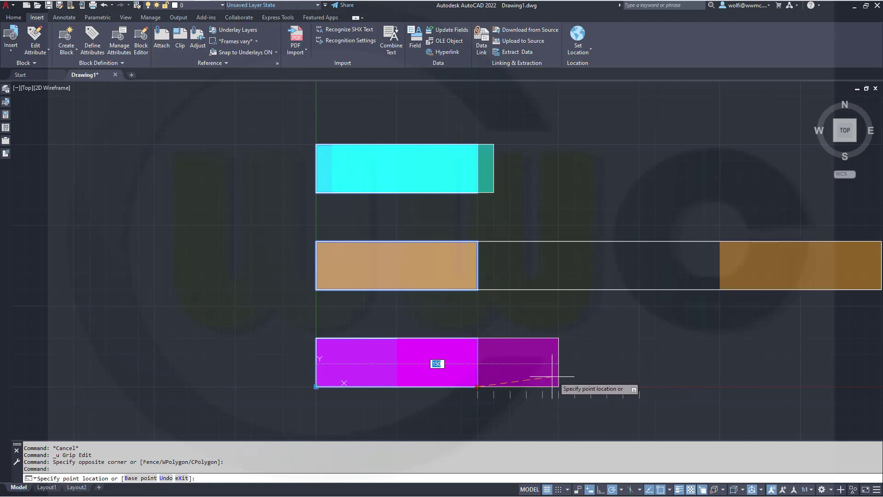
left_click(478, 387)
key("Escape")
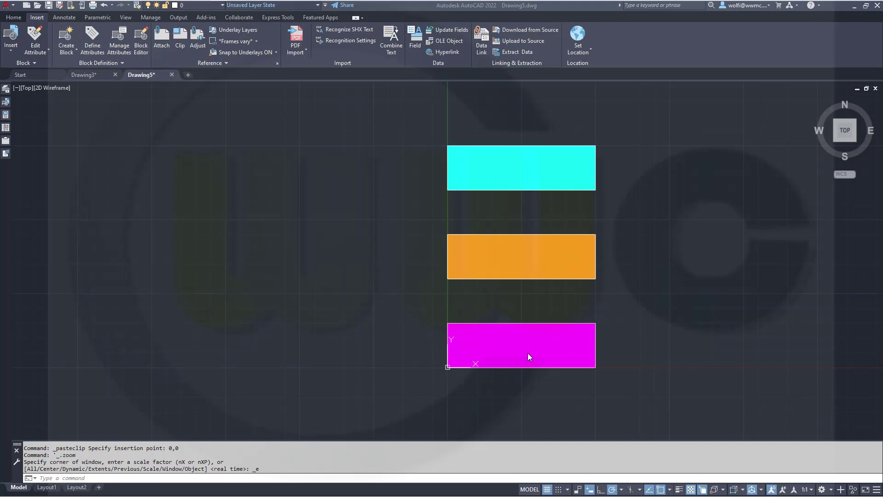
Define block 'rectangles' with base point at the magenta lower-left corner and all 7 objects selected
left_click(67, 37)
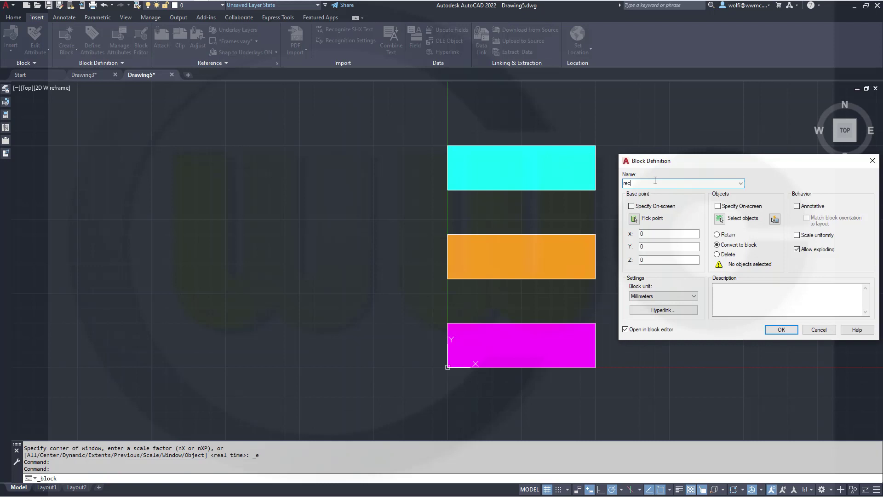
type("rectangles")
left_click(634, 219)
left_click(448, 367)
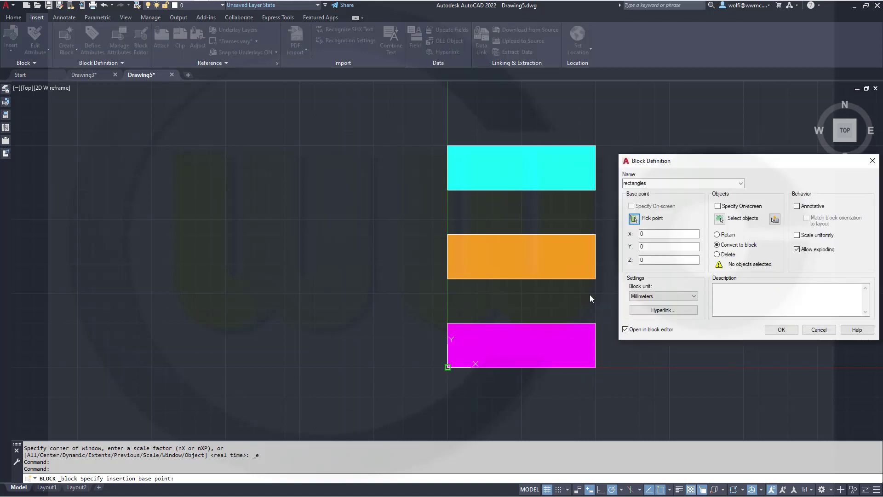
left_click(719, 218)
left_click(649, 396)
left_click(408, 103)
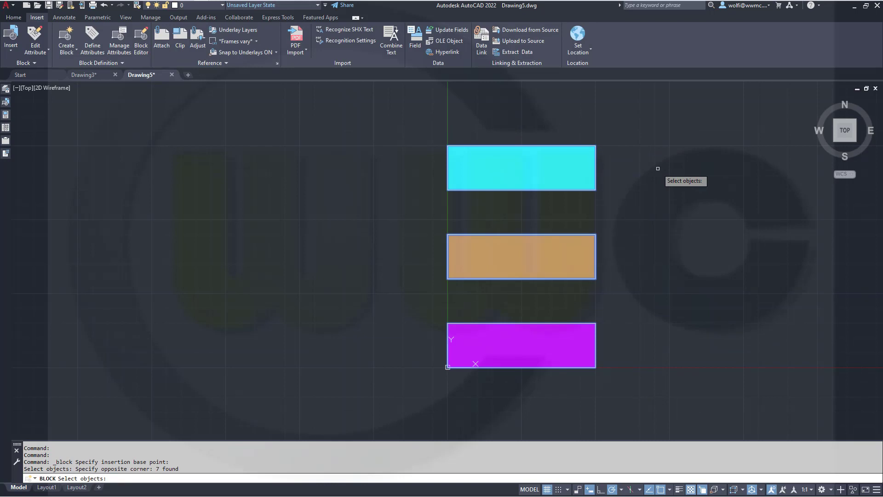
key("Return")
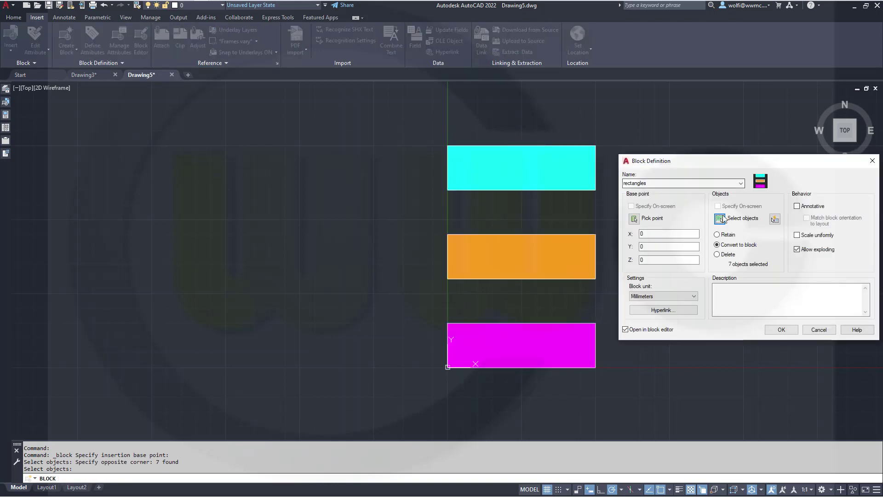
In the Block Editor, add linear parameter Distance1 along the magenta rectangle's bottom edge
left_click(791, 330)
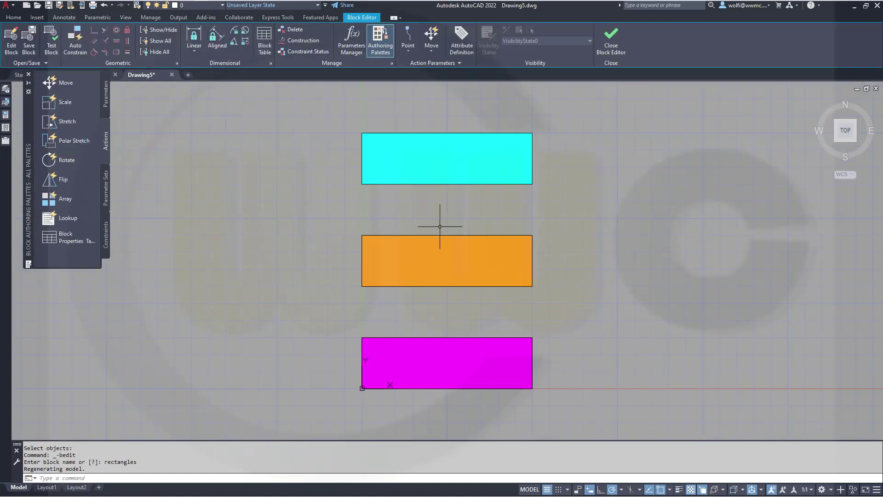
left_click(105, 99)
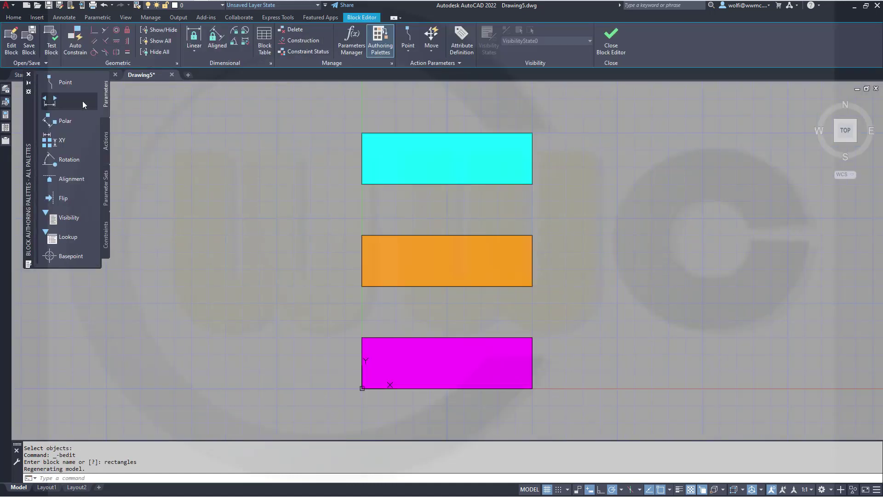
left_click(63, 101)
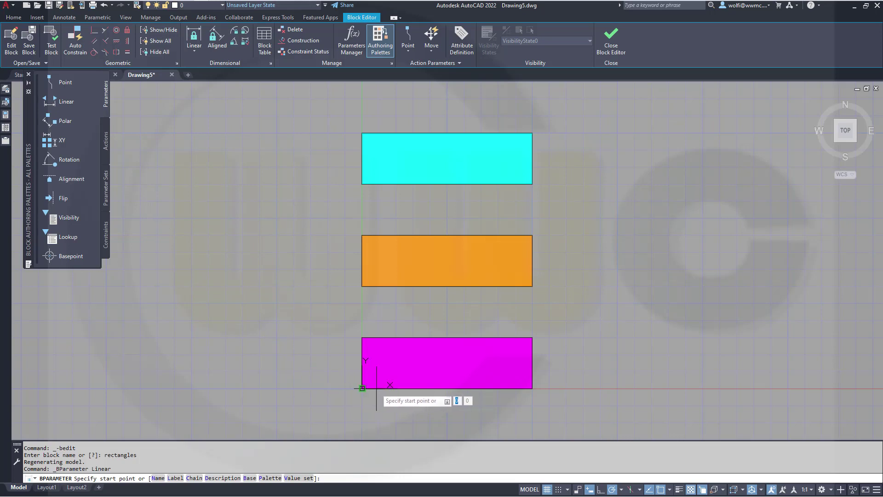
left_click(376, 388)
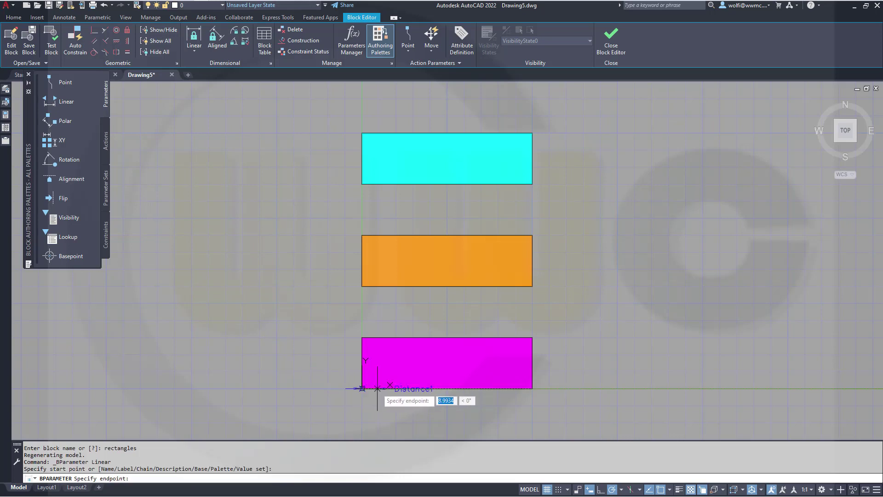
left_click(532, 388)
left_click(492, 407)
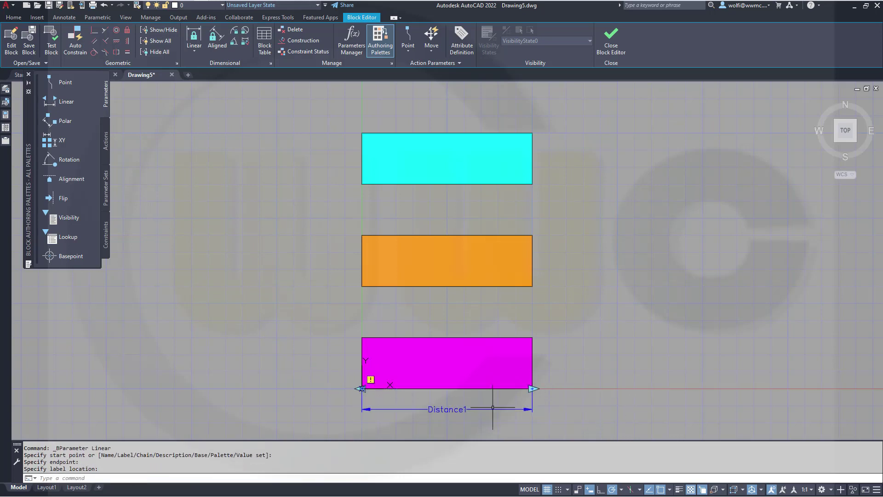
left_click(463, 400)
key("Escape")
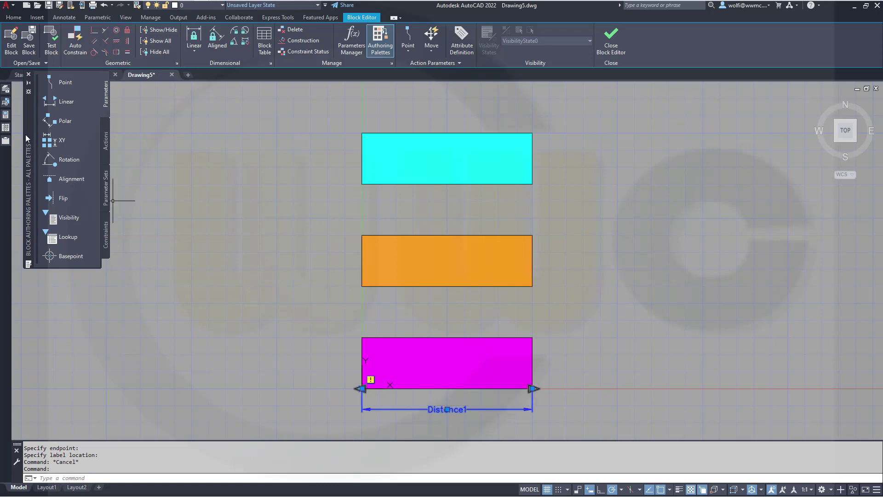
Set Distance1's Number of Grips to 1 in Properties
mouse_move(6, 114)
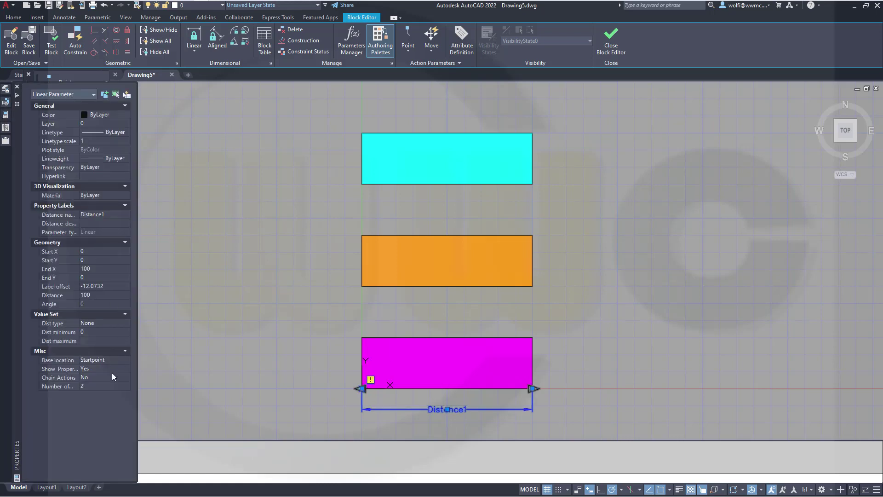
left_click(104, 385)
left_click(127, 385)
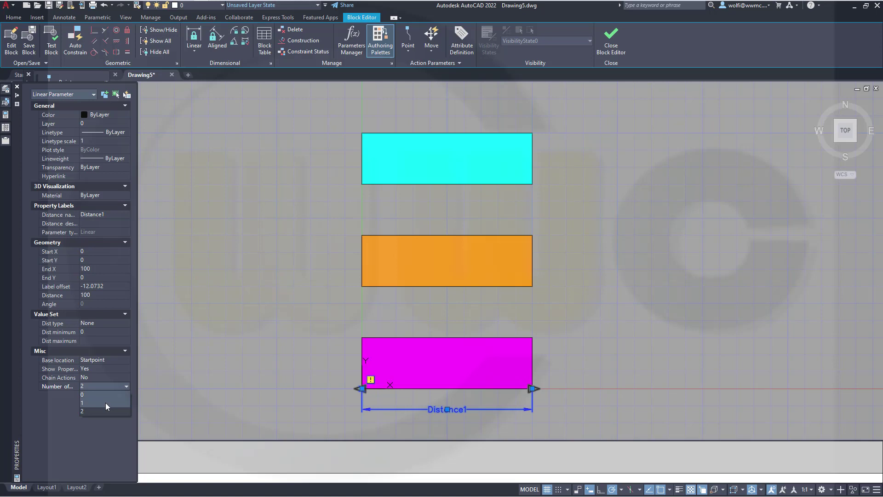
left_click(106, 402)
key("Escape")
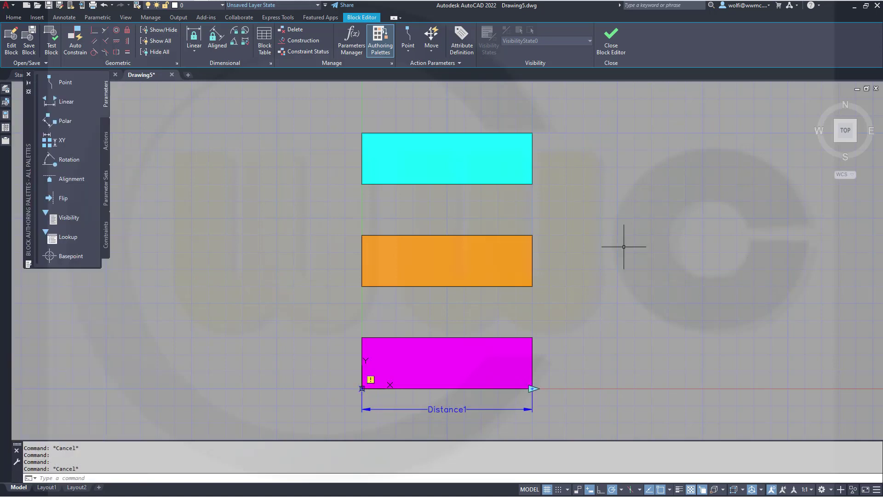
Add a Stretch action on Distance1's second point, framing the magenta rectangle's right end
left_click(107, 145)
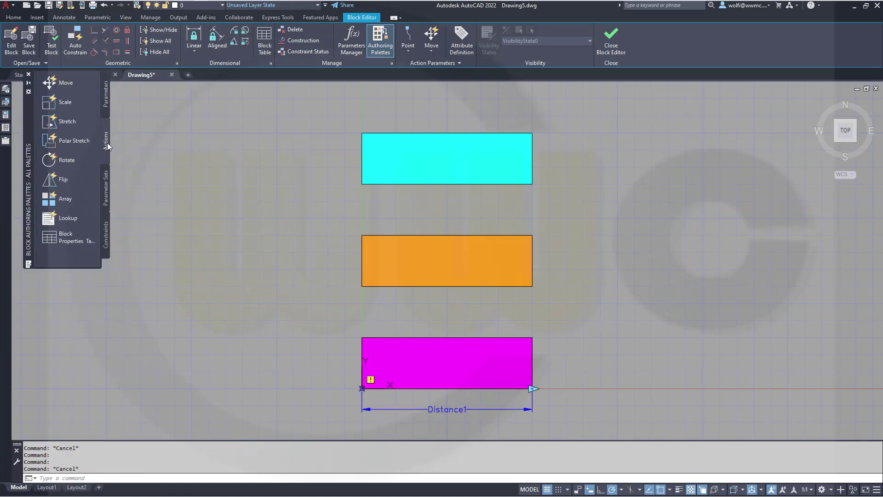
left_click(67, 121)
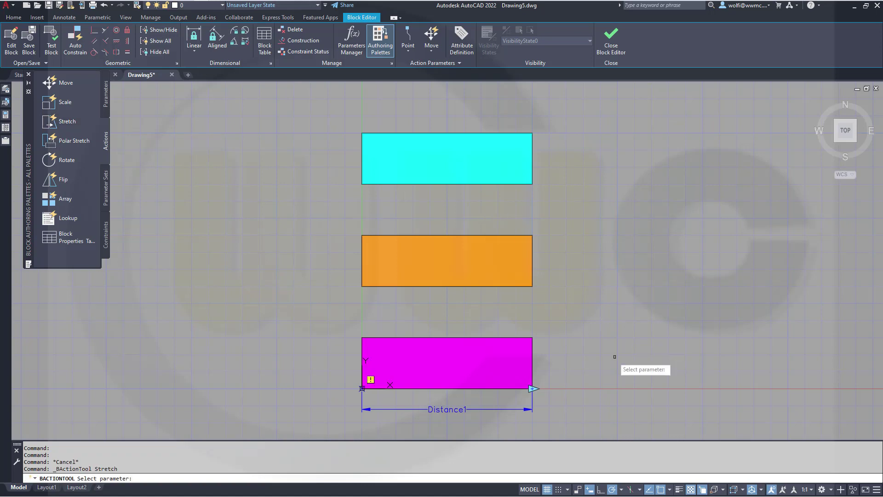
left_click(487, 409)
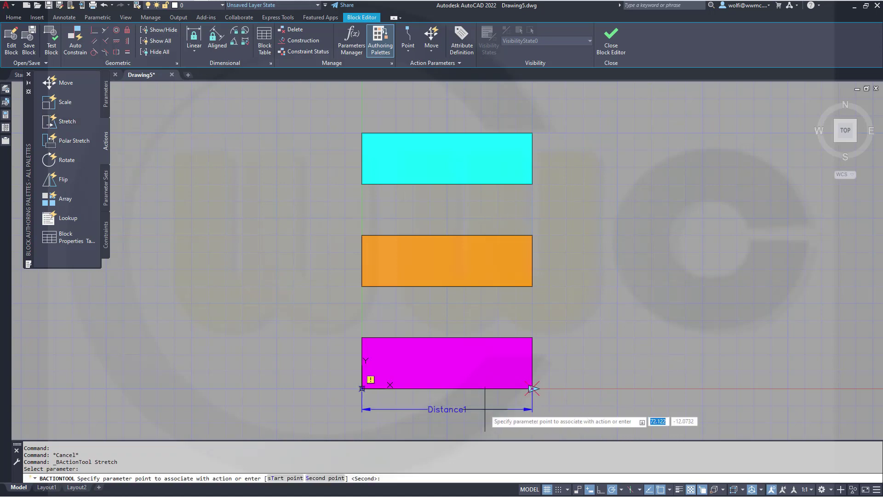
left_click(526, 396)
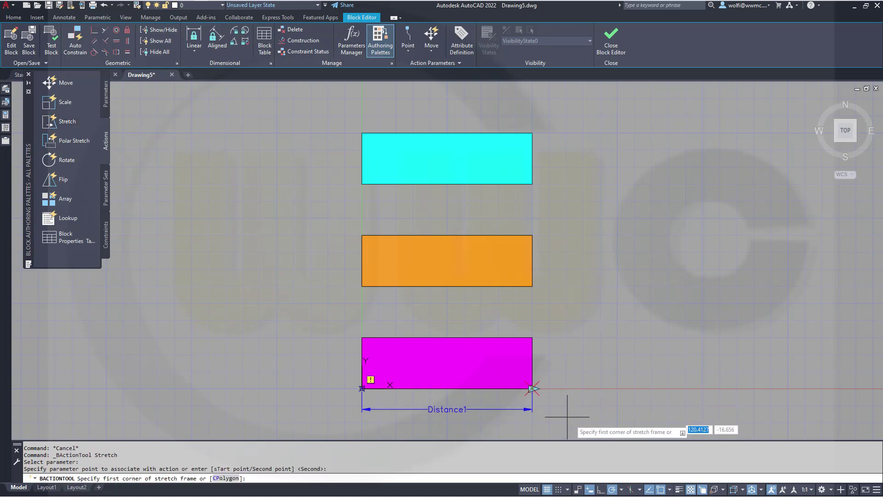
left_click(442, 302)
left_click(559, 416)
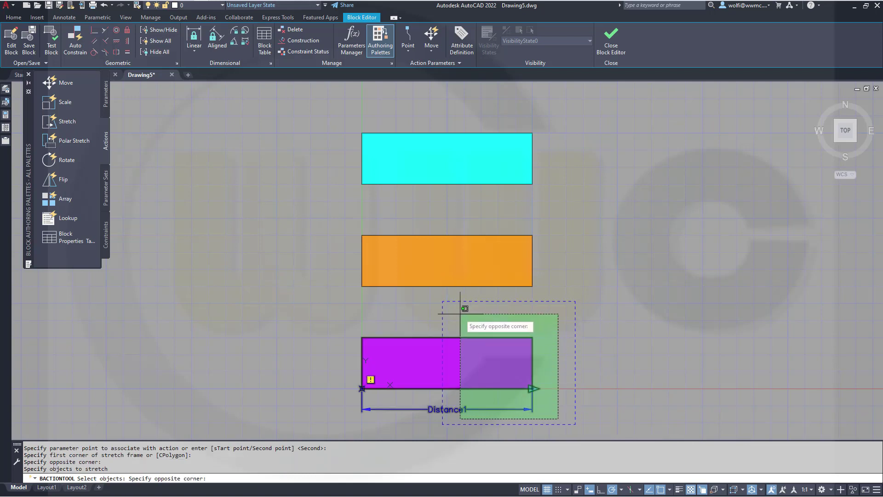
left_click(510, 291)
key("Return")
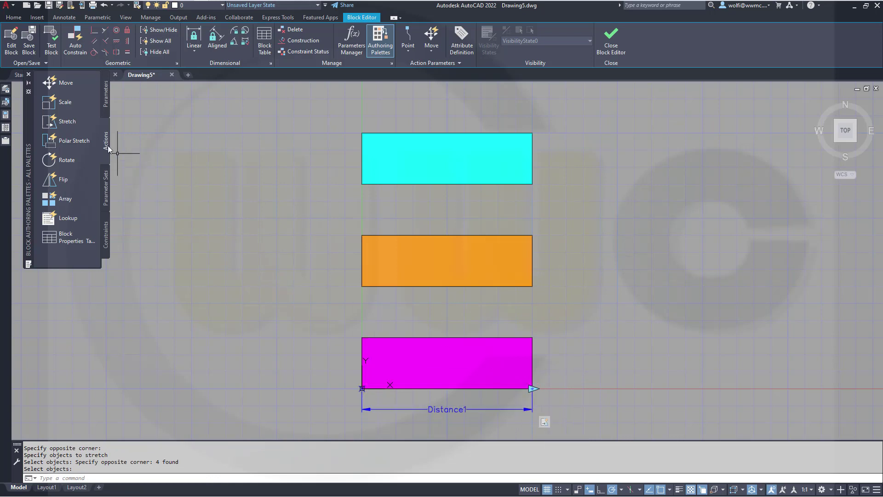
Add a Stretch action on Distance1's right point covering the orange rectangle's right end
left_click(71, 126)
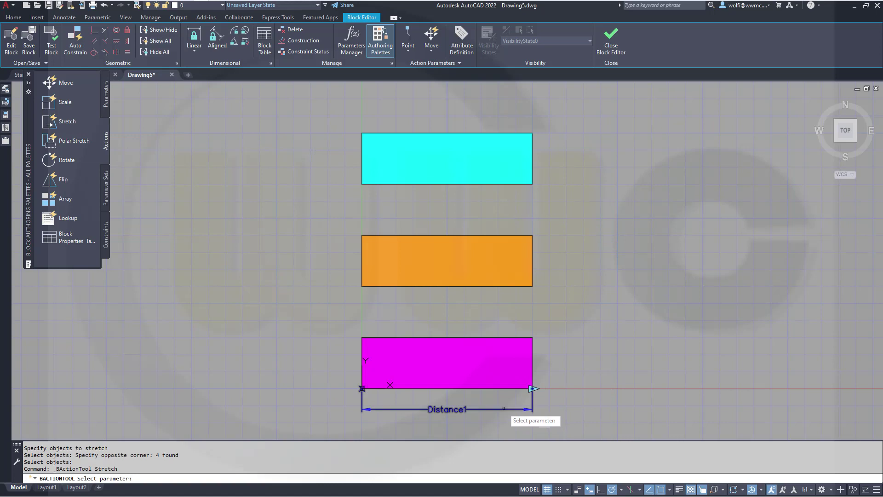
left_click(528, 407)
left_click(532, 388)
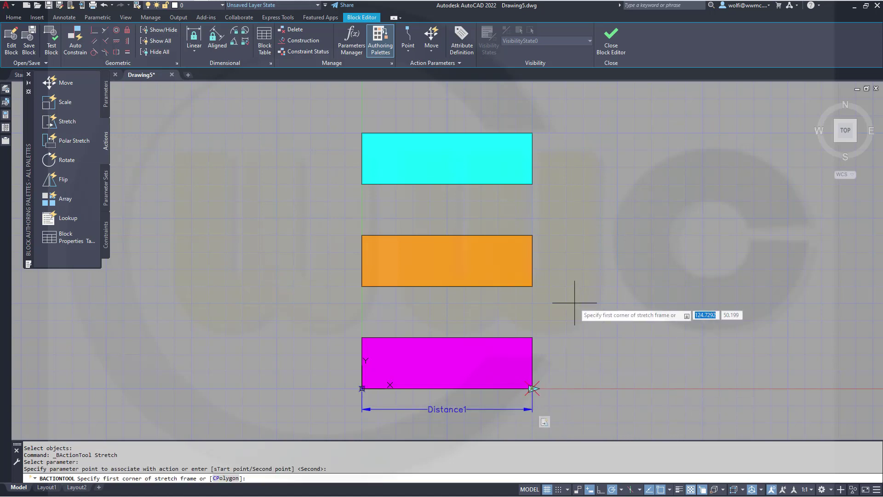
left_click(545, 293)
left_click(436, 201)
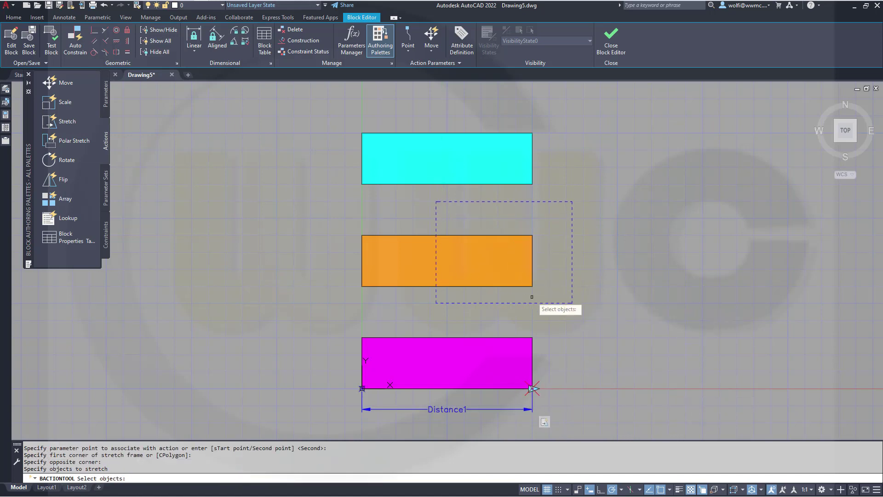
left_click(549, 294)
left_click(450, 219)
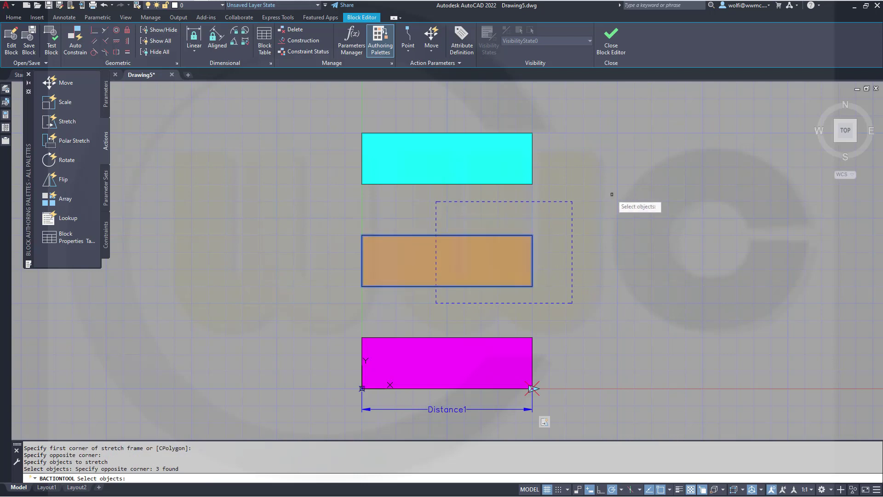
key("Return")
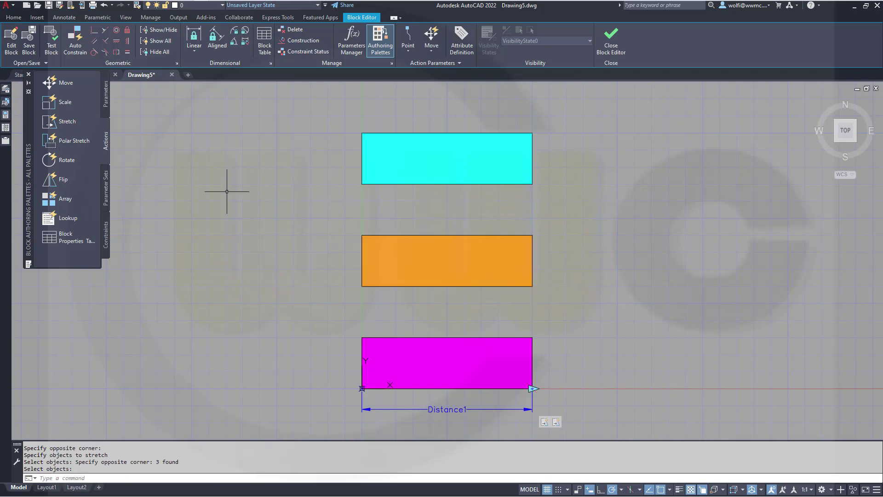
Add a third Stretch action on Distance1's right point covering the cyan rectangle's right end
left_click(65, 121)
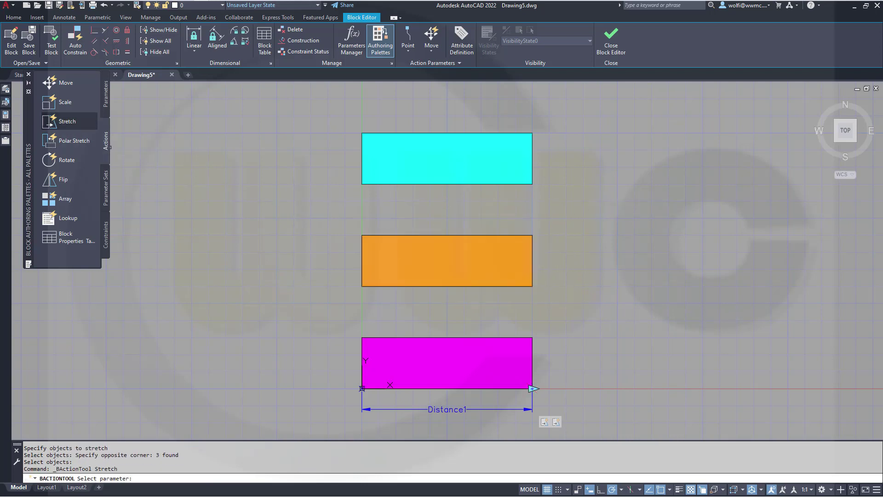
left_click(464, 408)
left_click(532, 388)
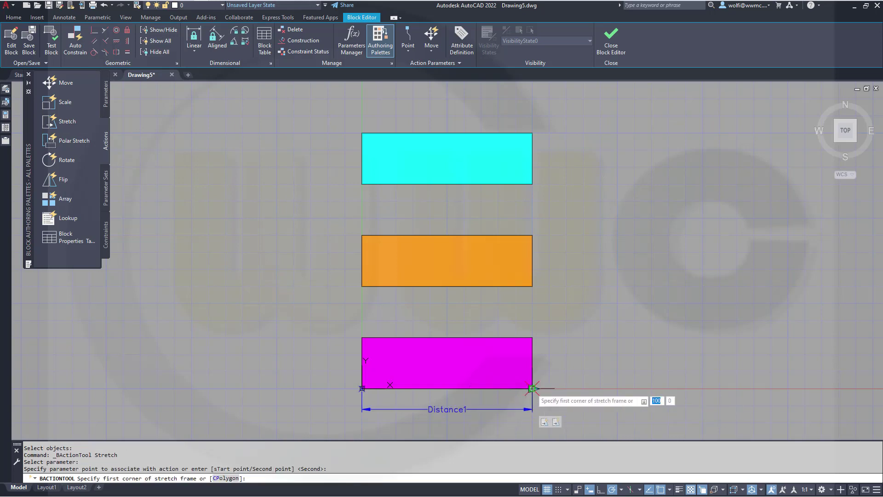
left_click(551, 201)
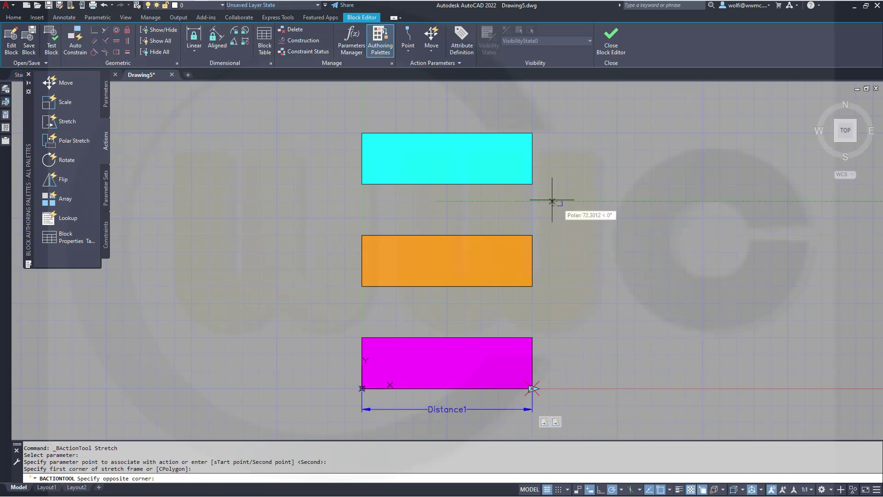
left_click(442, 103)
left_click(544, 196)
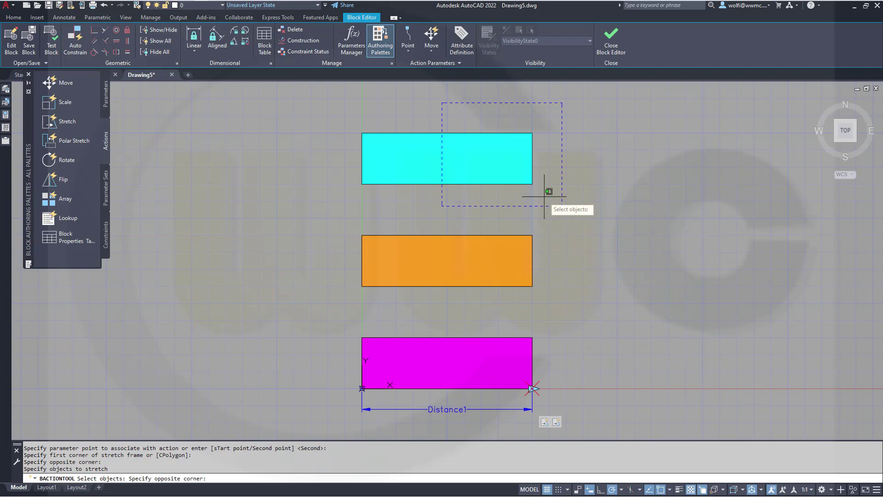
left_click(455, 117)
key("Return")
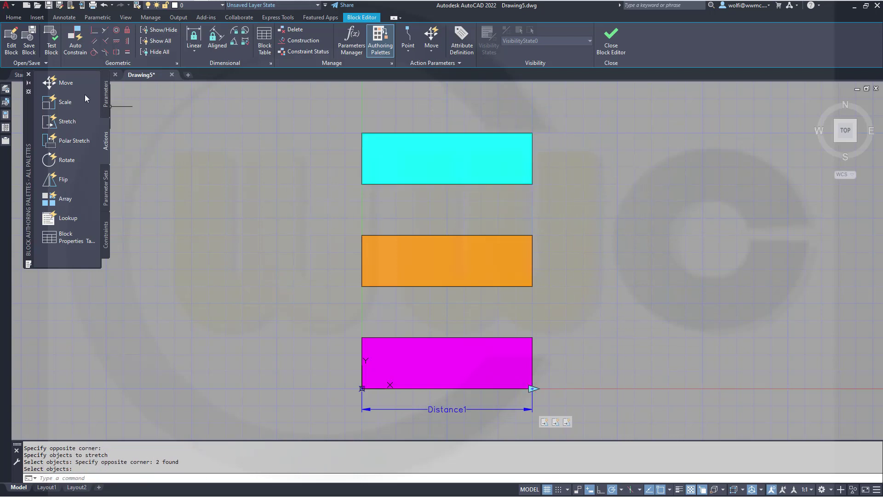
left_click(51, 46)
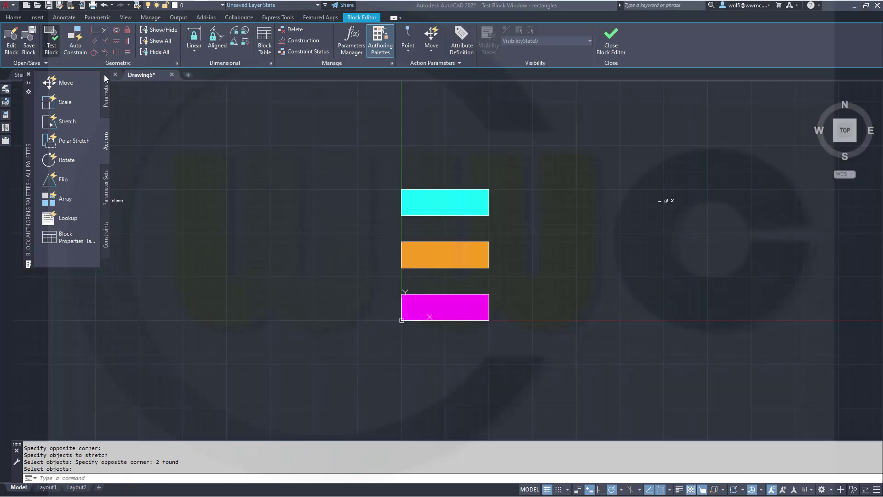
left_click(462, 320)
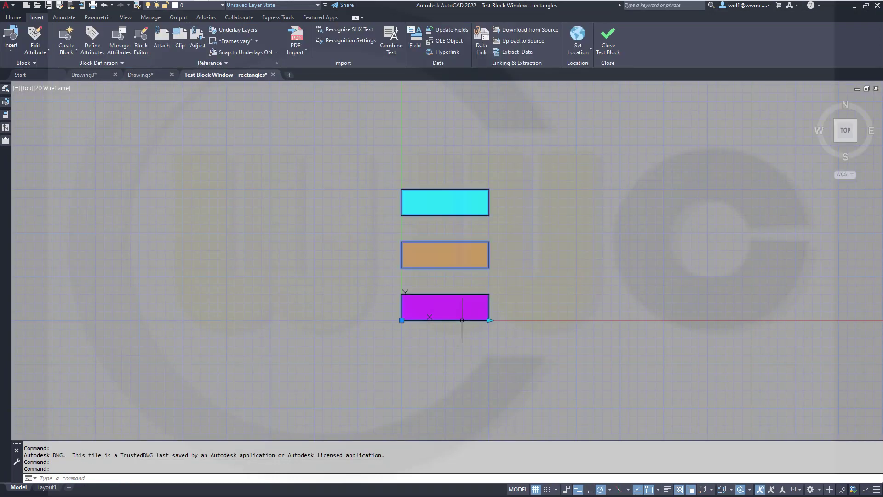
left_click(489, 320)
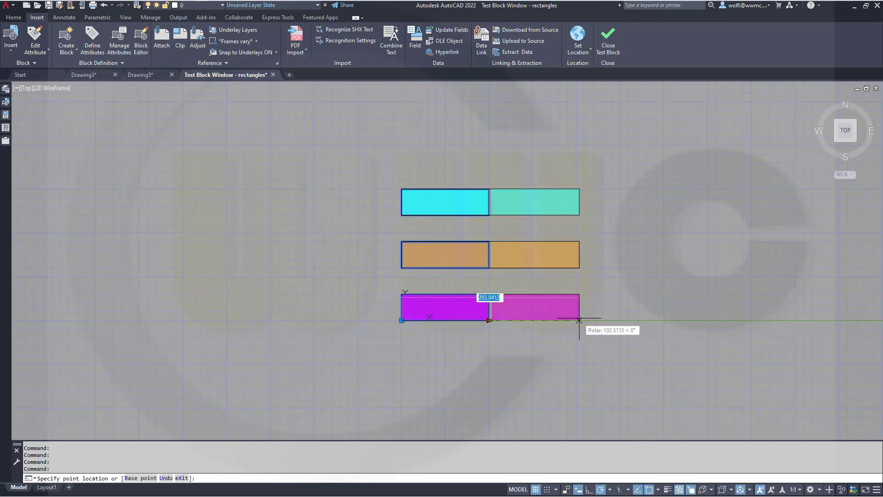
key("Escape")
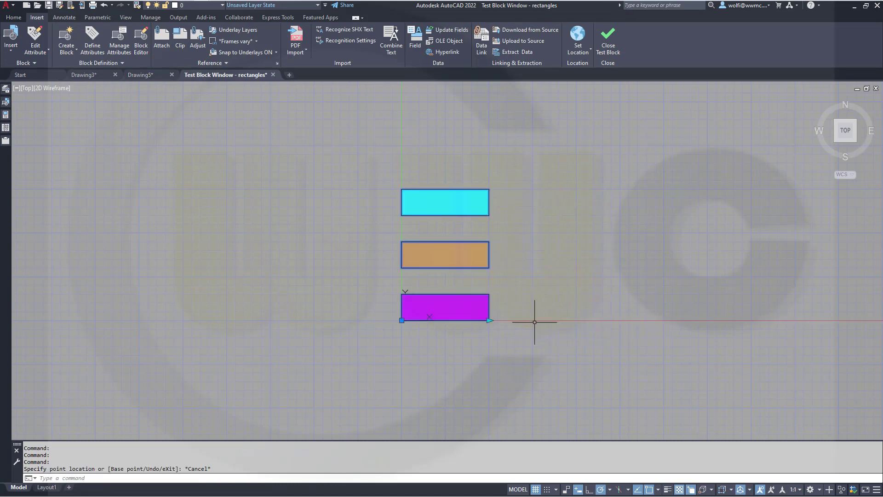
key("Escape")
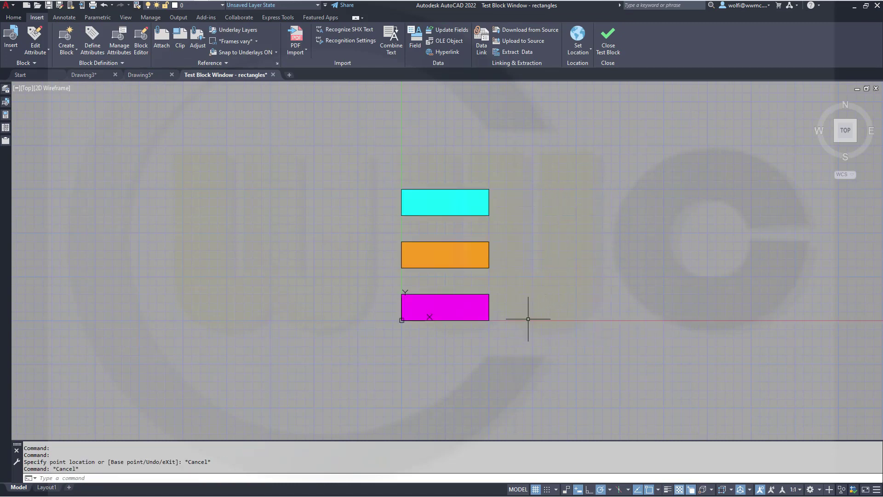
left_click(607, 45)
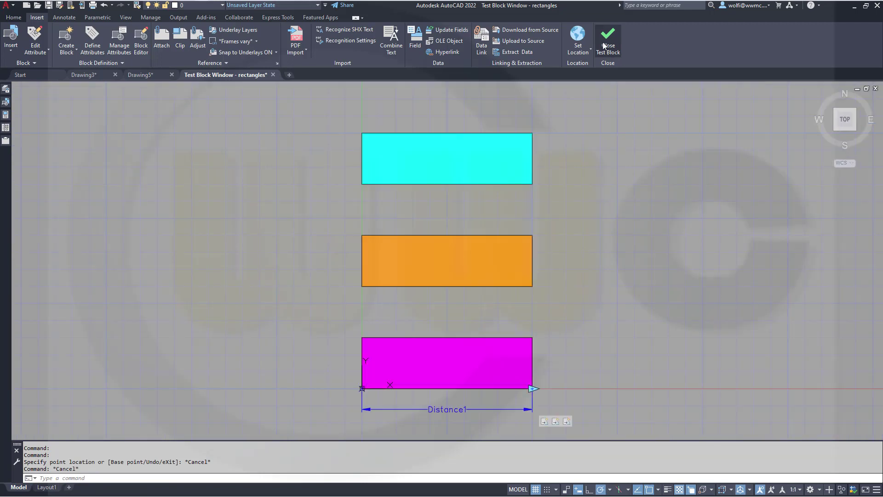
Set the orange rectangle's Stretch action distance multiplier to 5
left_click(556, 422)
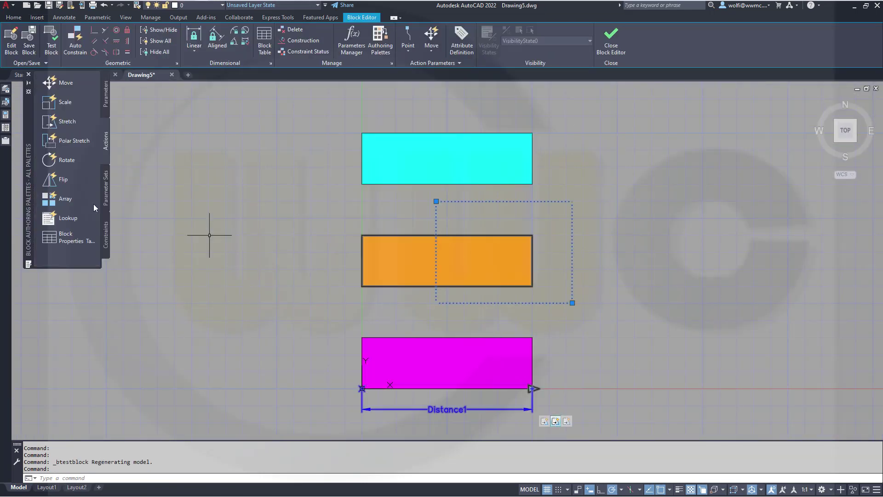
left_click(6, 128)
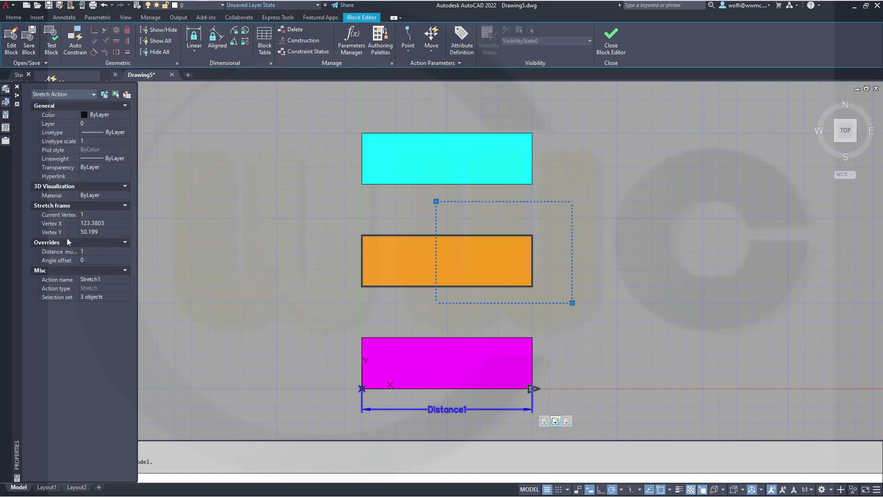
left_click(129, 253)
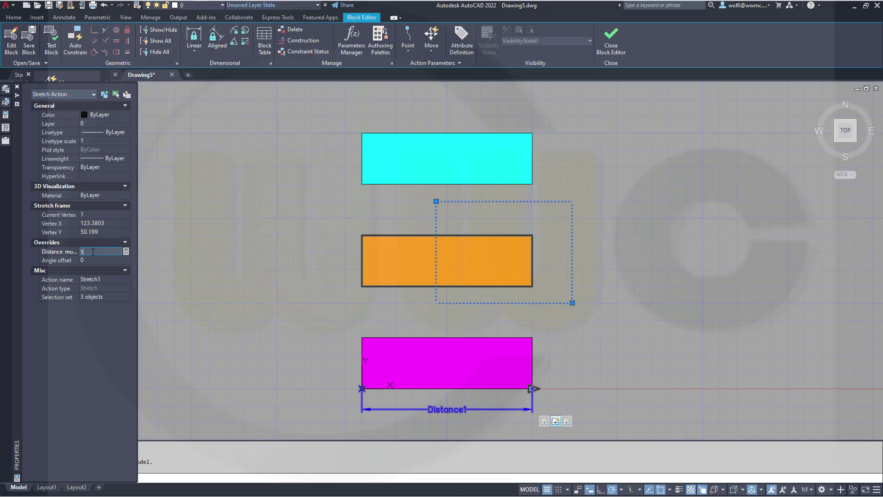
key("Return")
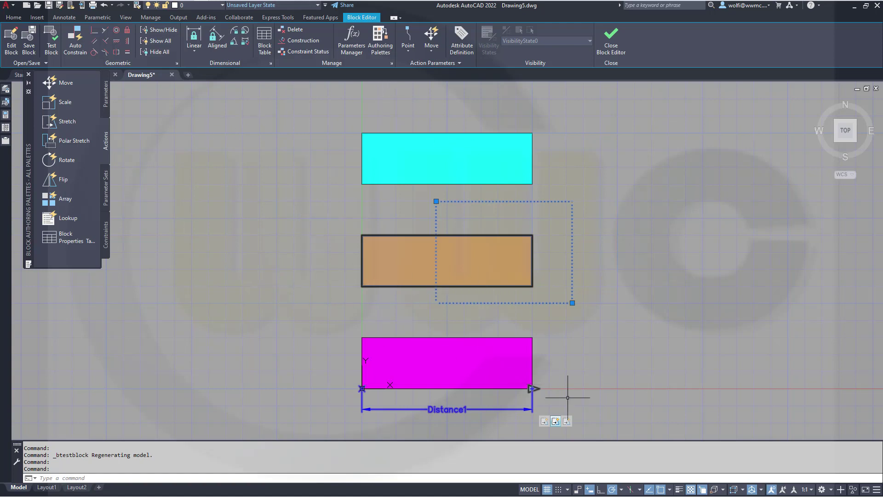
Change the cyan rectangle's Stretch2 distance multiplier from 1 to 0.2
key("Escape")
left_click(567, 421)
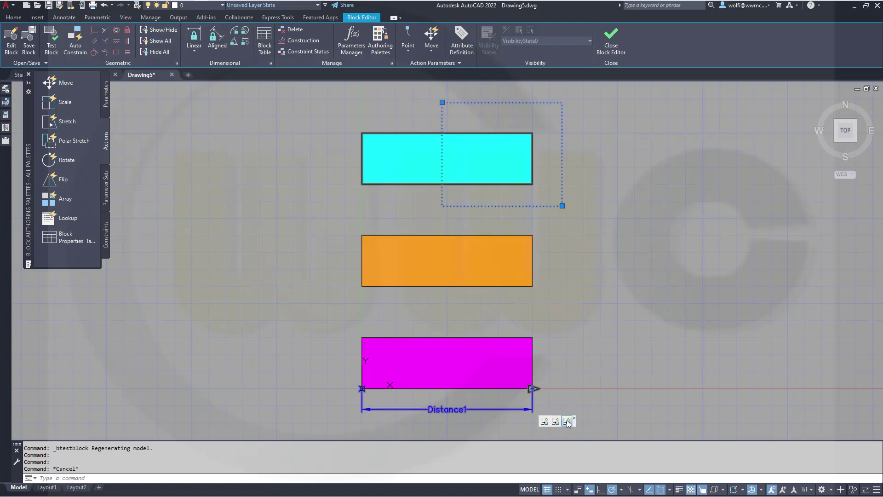
mouse_move(7, 116)
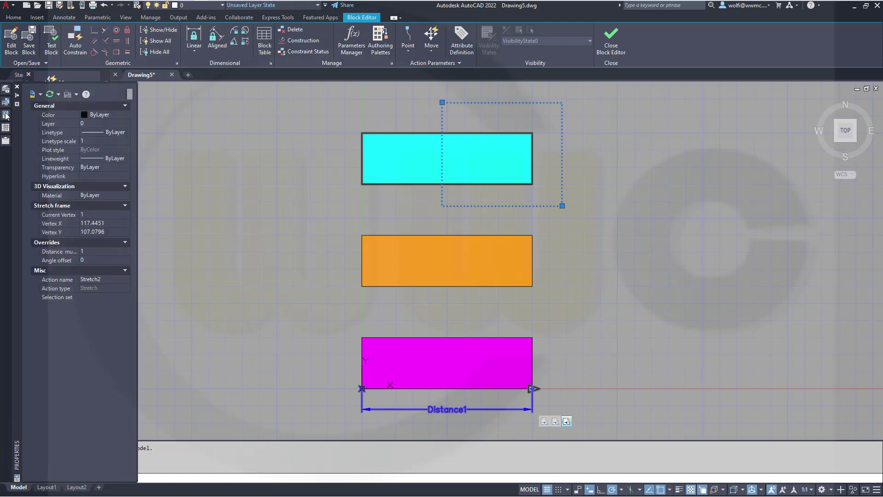
left_click(121, 251)
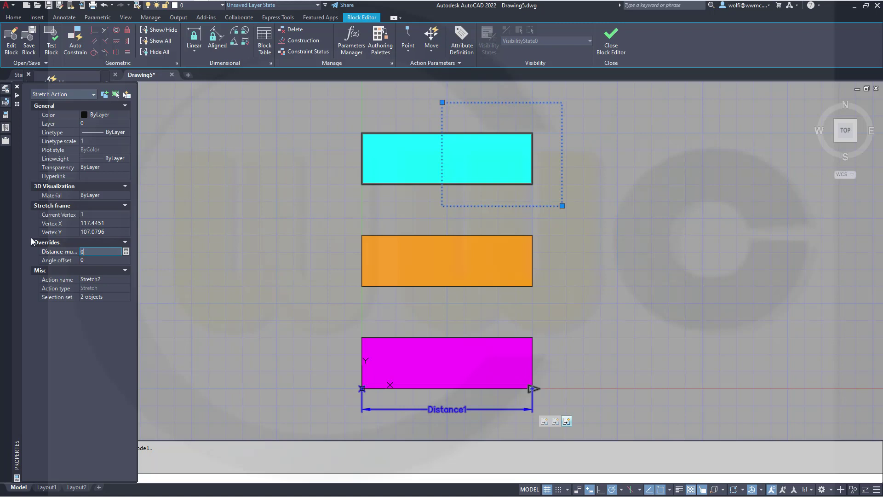
key("Return")
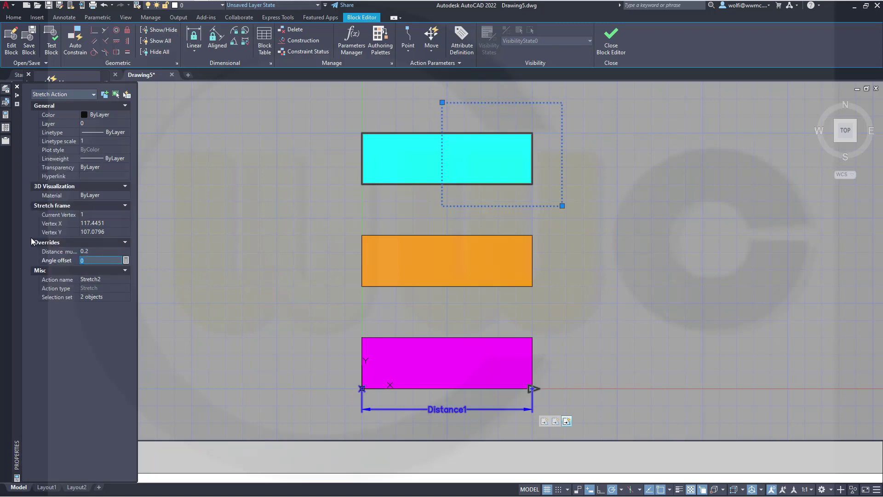
left_click(52, 42)
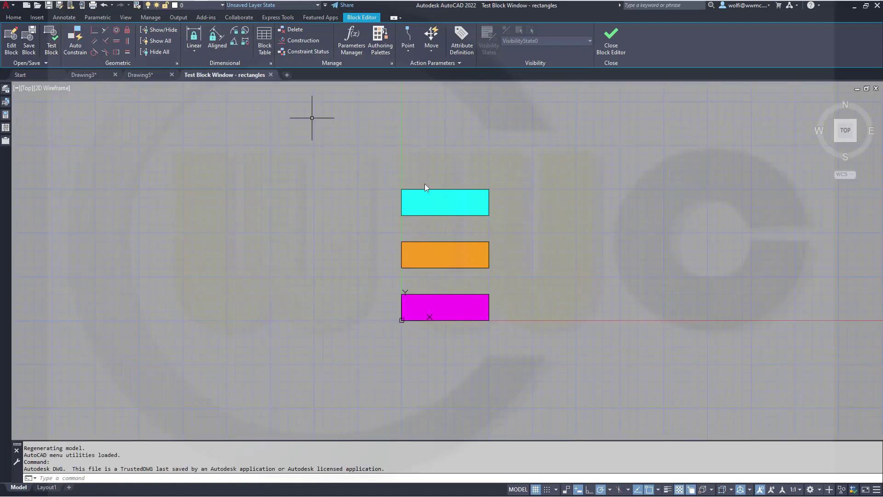
left_click(457, 323)
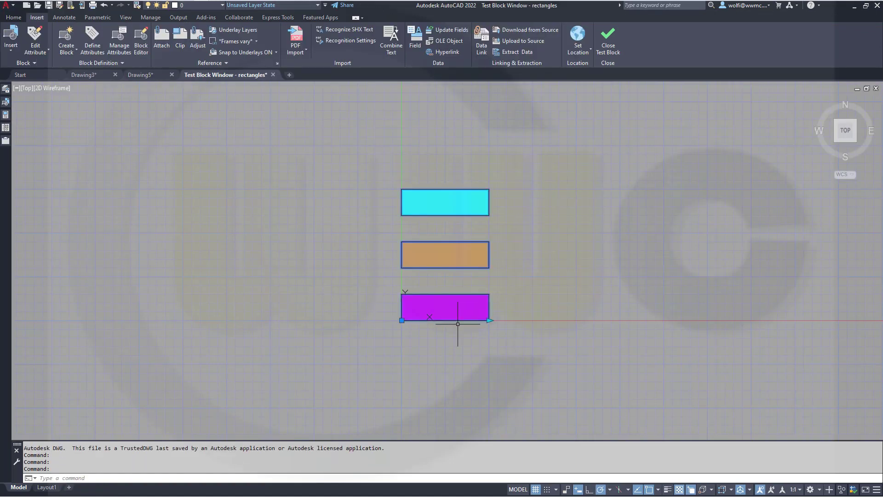
left_click(489, 320)
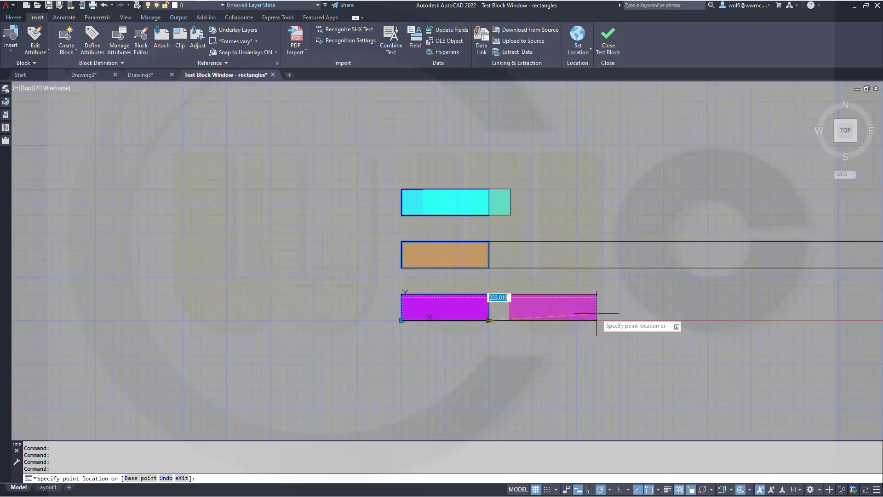
key("Escape")
key("Escape")
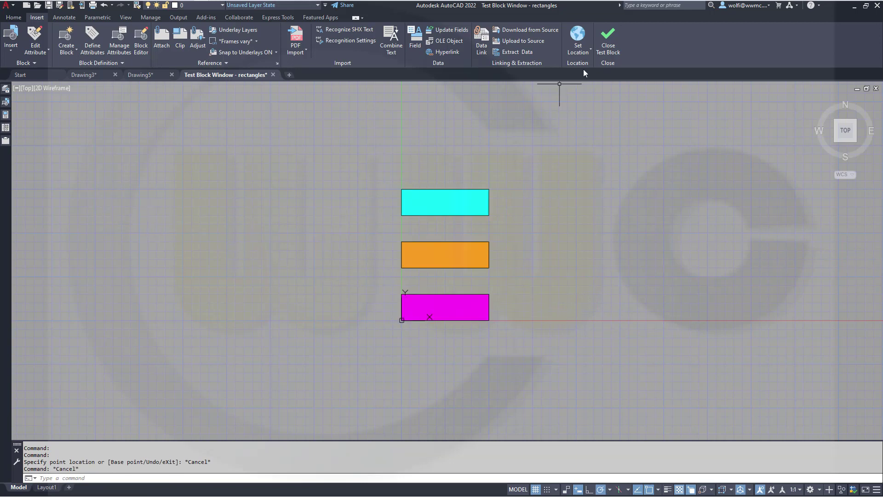
left_click(608, 39)
Give Distance1 an Increment value set: increment 10, minimum 100, maximum 200
left_click(443, 409)
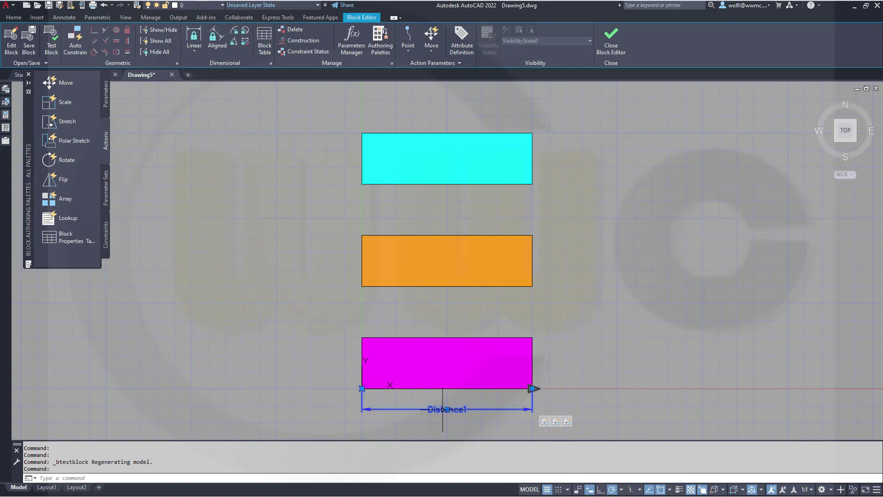
key("ctrl+1")
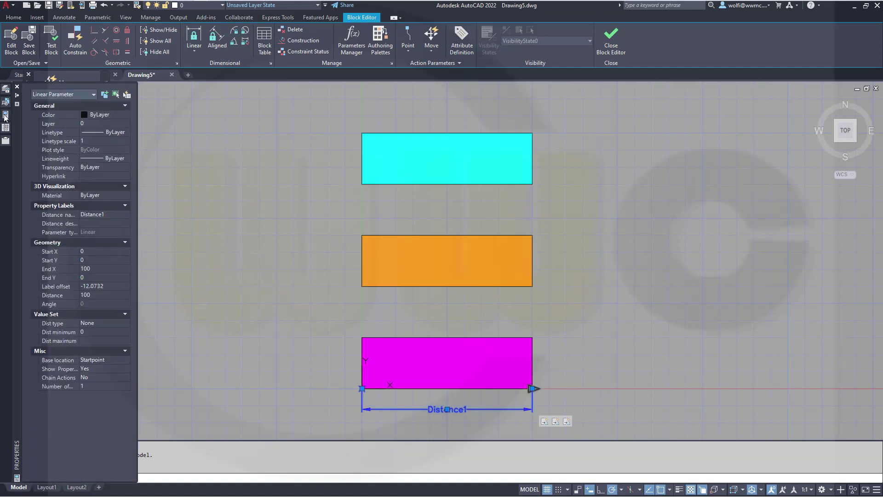
left_click(126, 324)
left_click(126, 324)
left_click(106, 339)
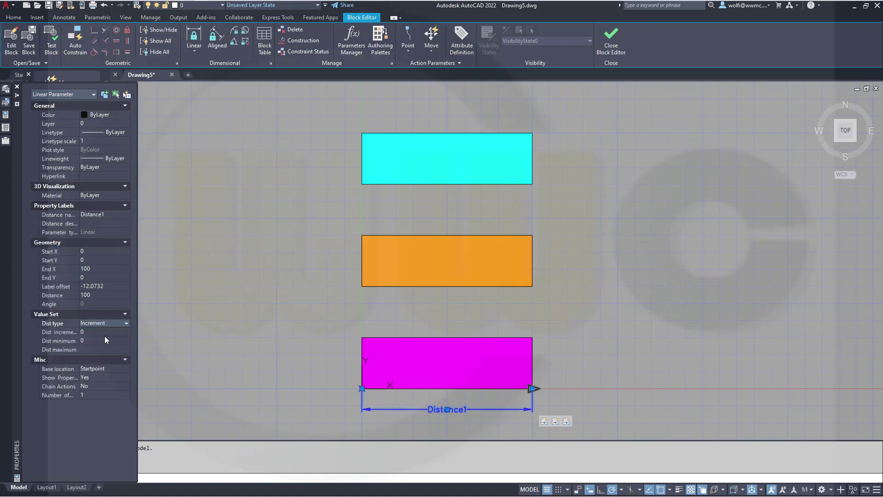
left_click(94, 331)
left_click(95, 340)
type("100")
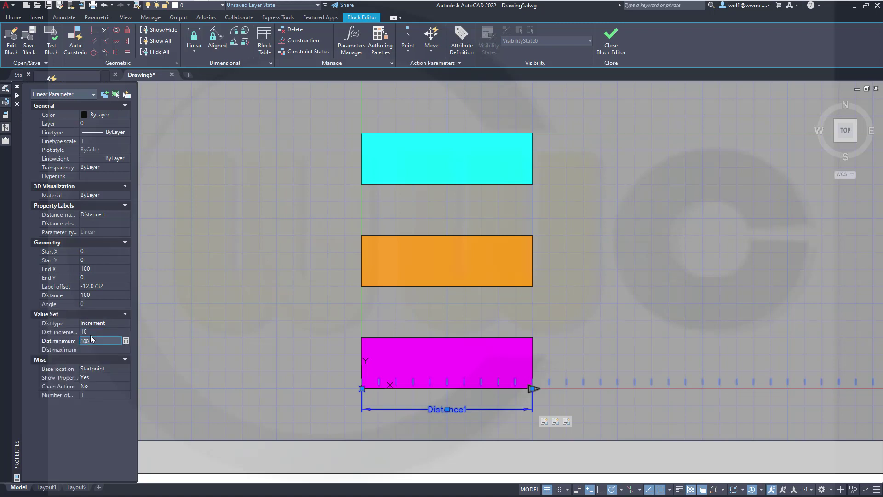
left_click(86, 350)
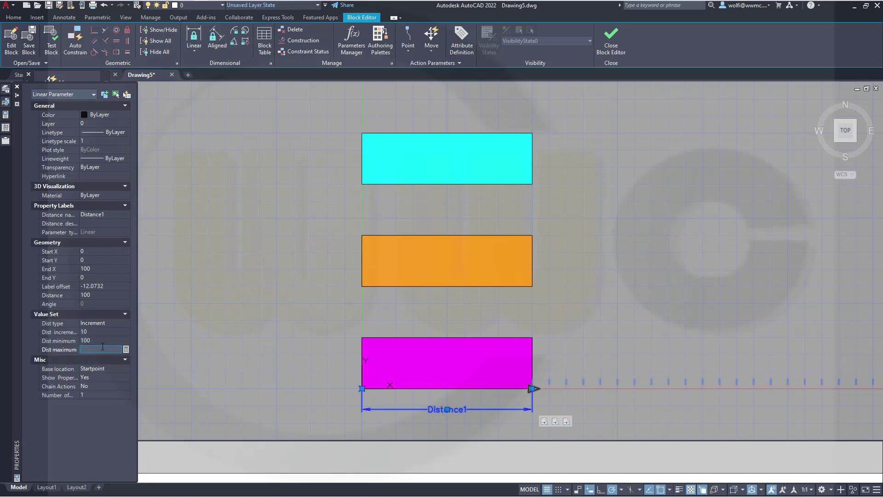
type("200")
key("Return")
Test the block by dragging the magenta rectangle's grip to a new stretched length
left_click(52, 42)
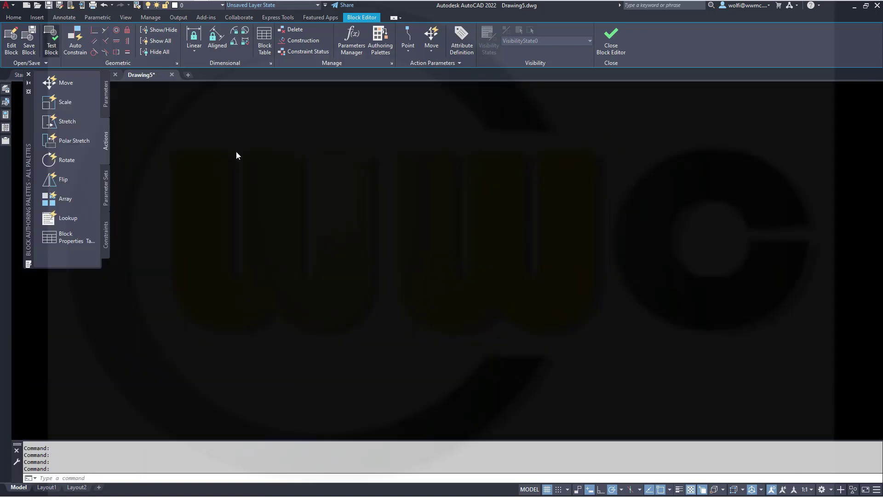
scroll(512, 306, "up", 4)
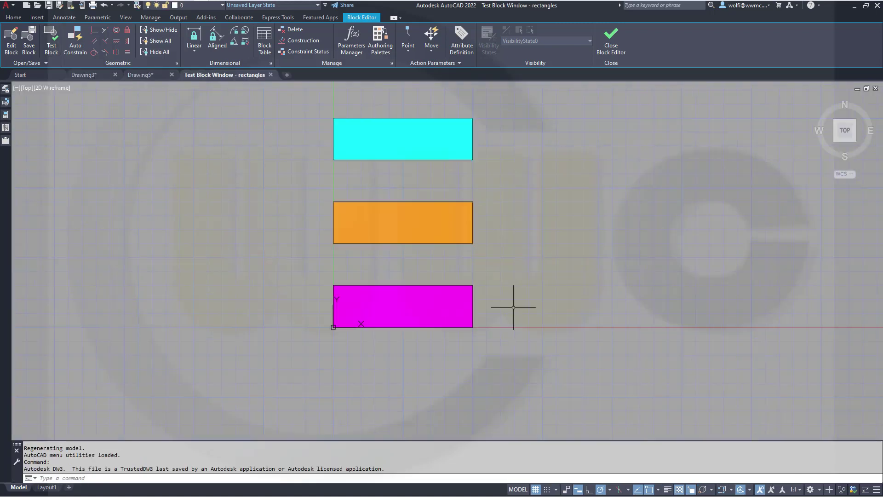
scroll(504, 300, "down", 2)
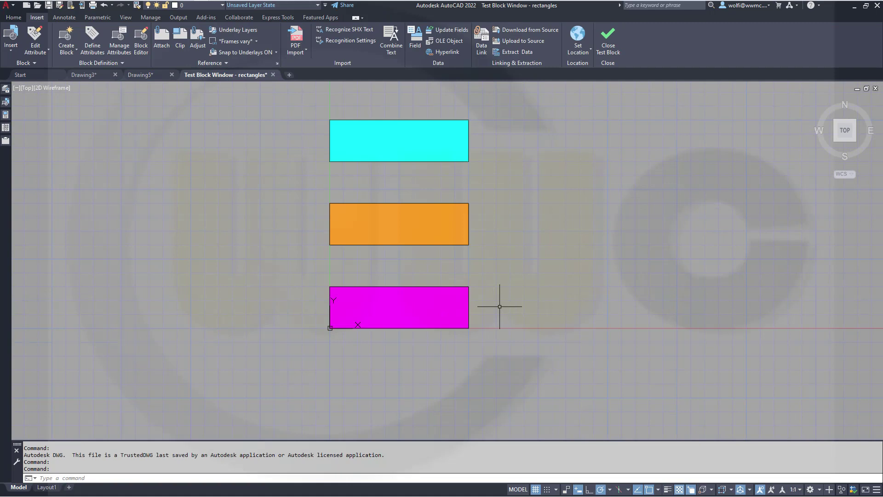
left_click(442, 329)
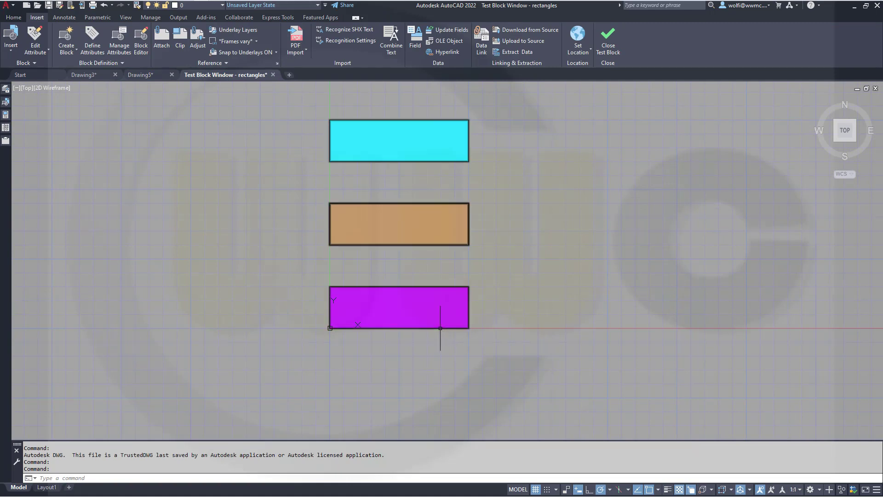
left_click(468, 328)
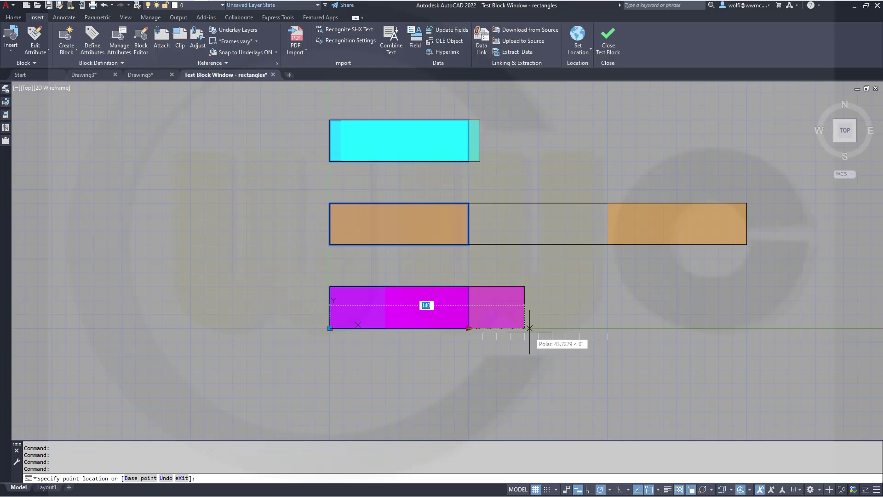
left_click(504, 330)
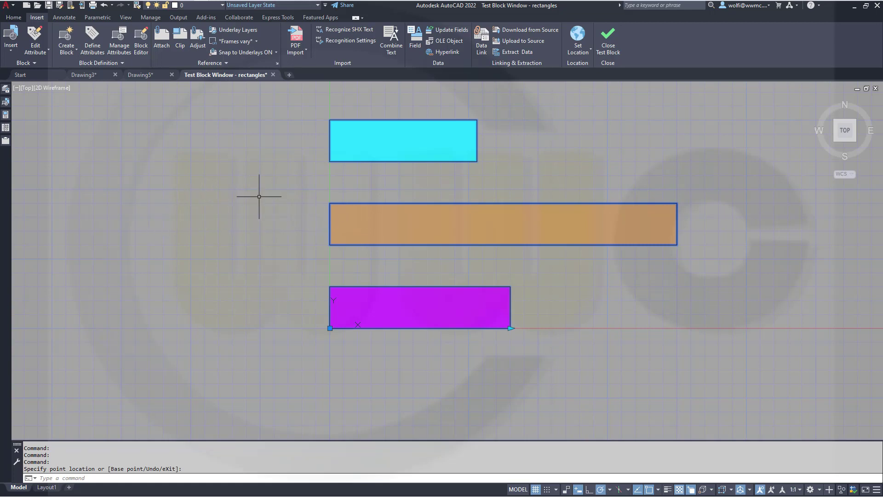
Close the test window, save the rectangles block definition and exit the Block Editor
left_click(615, 44)
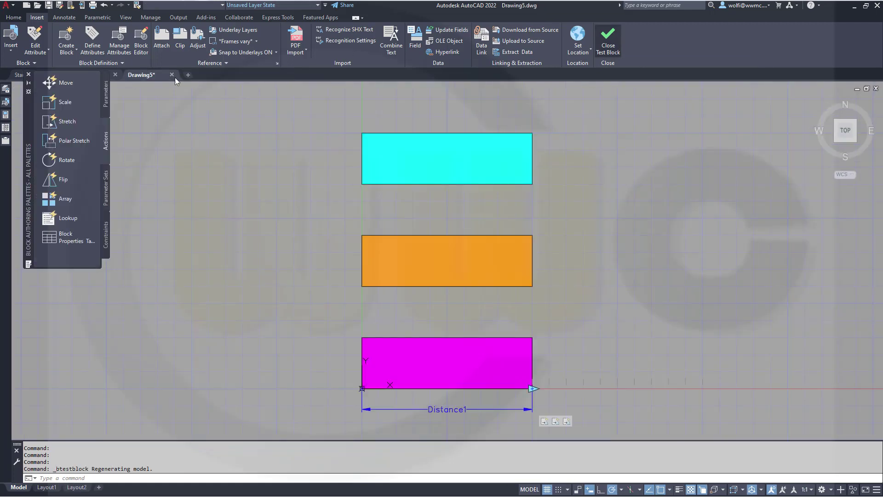
left_click(29, 40)
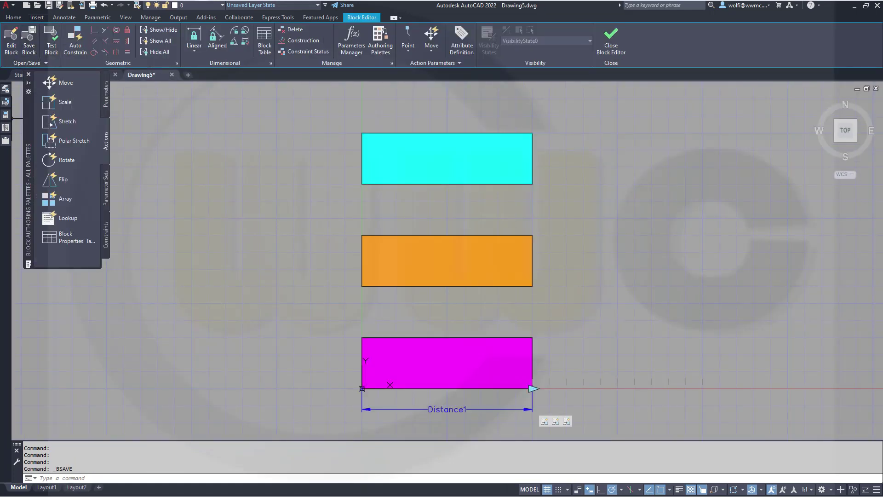
left_click(612, 49)
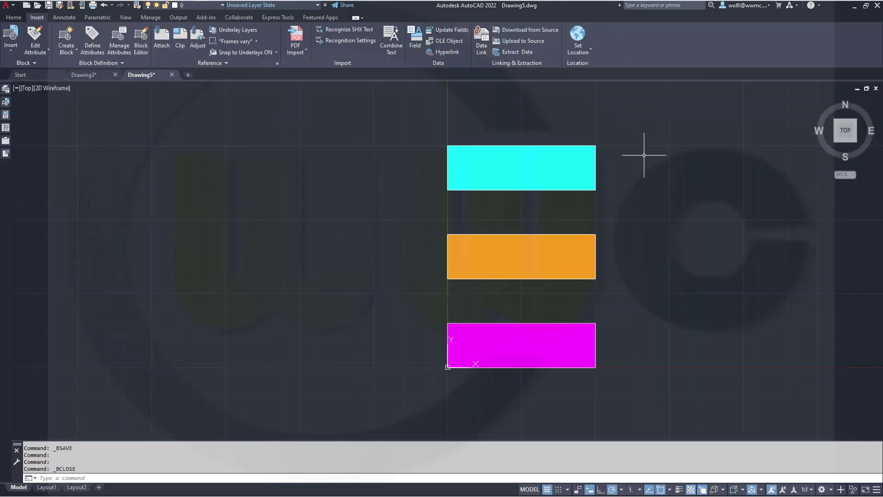